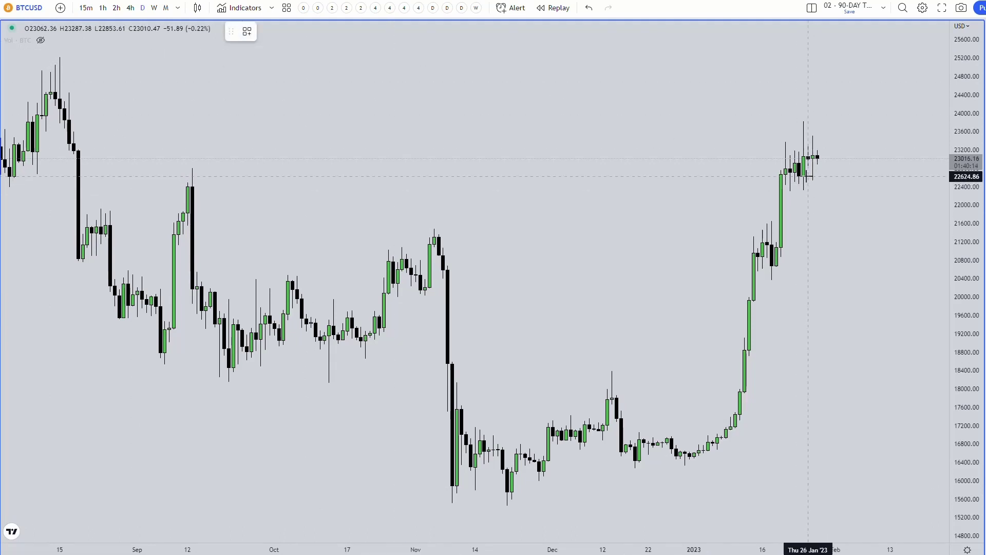
- Place horizontal rays at the 22624.86 and 20667.83 swing lows
key("alt+j")
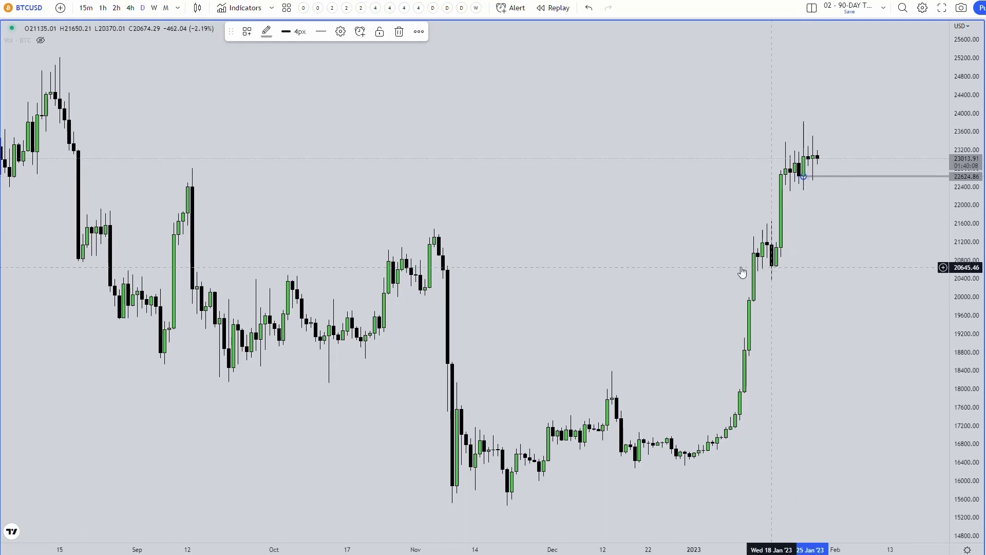
left_click(807, 260)
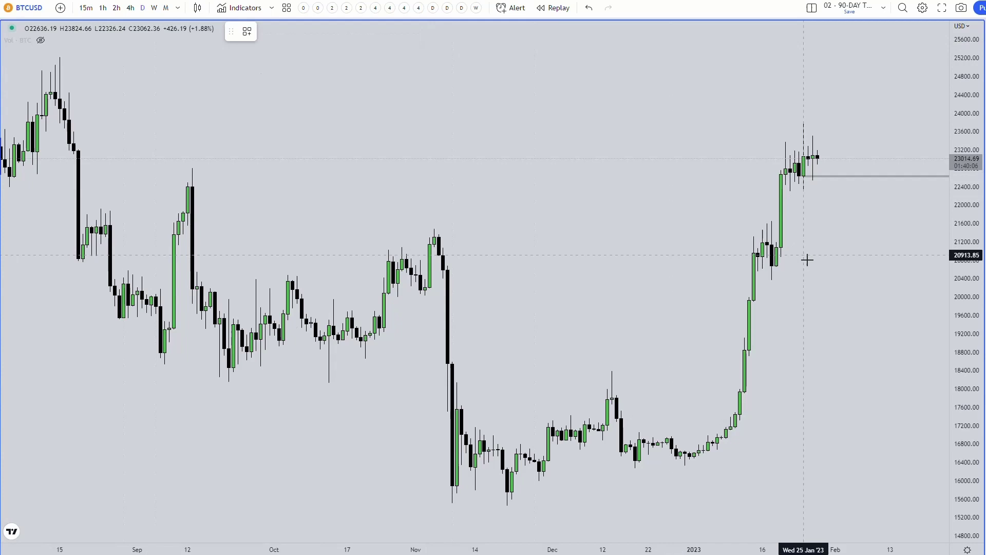
left_click(775, 266)
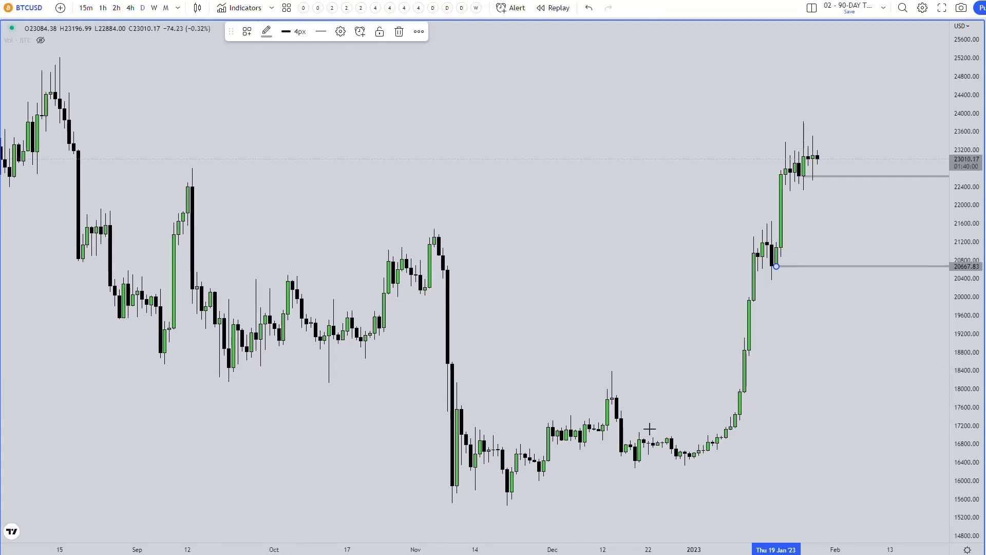
- Switch BTCUSD to the 4-hour timeframe and stretch the price scale to enlarge the candles
left_click(136, 9)
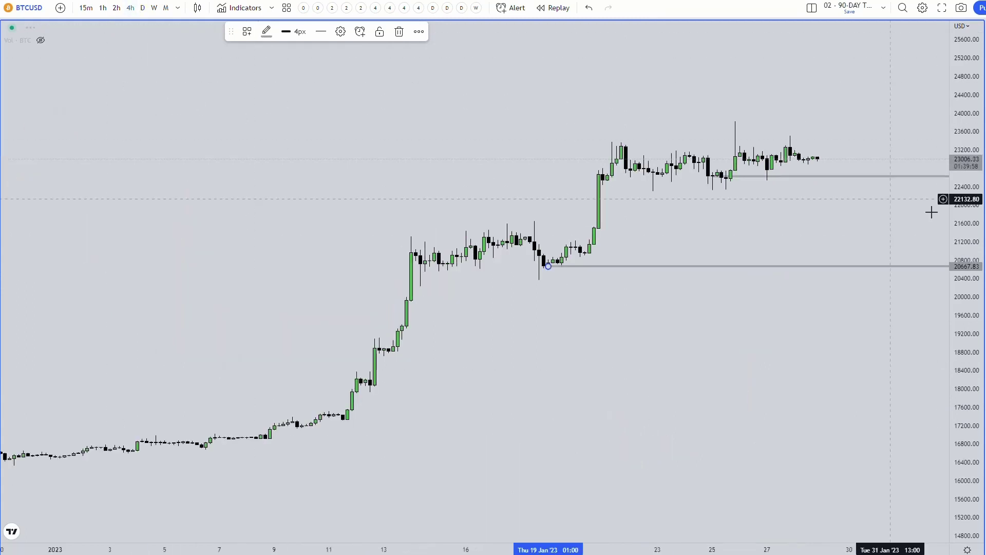
left_click_drag(974, 202, 762, 282)
scroll(763, 277, "down", 2)
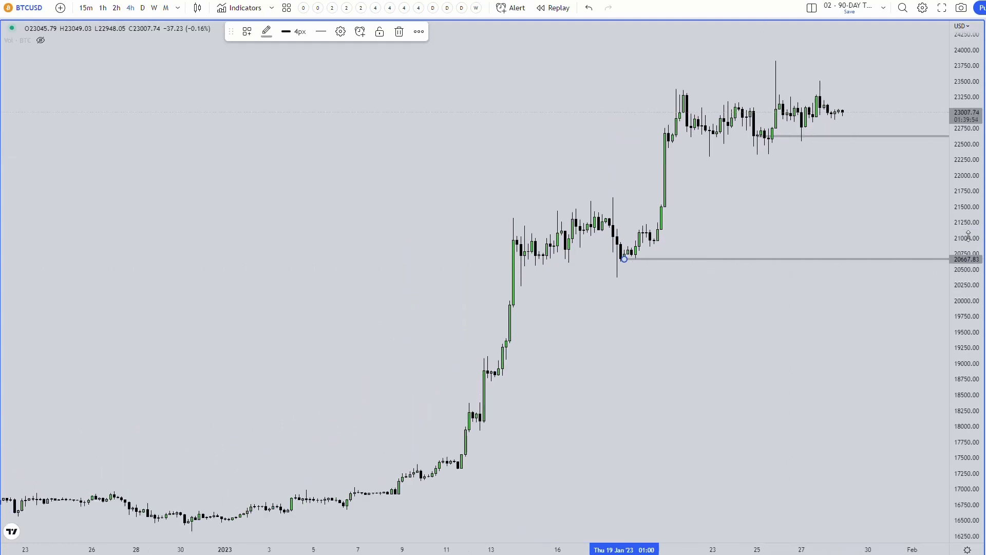
left_click_drag(968, 235, 969, 223)
left_click(646, 165)
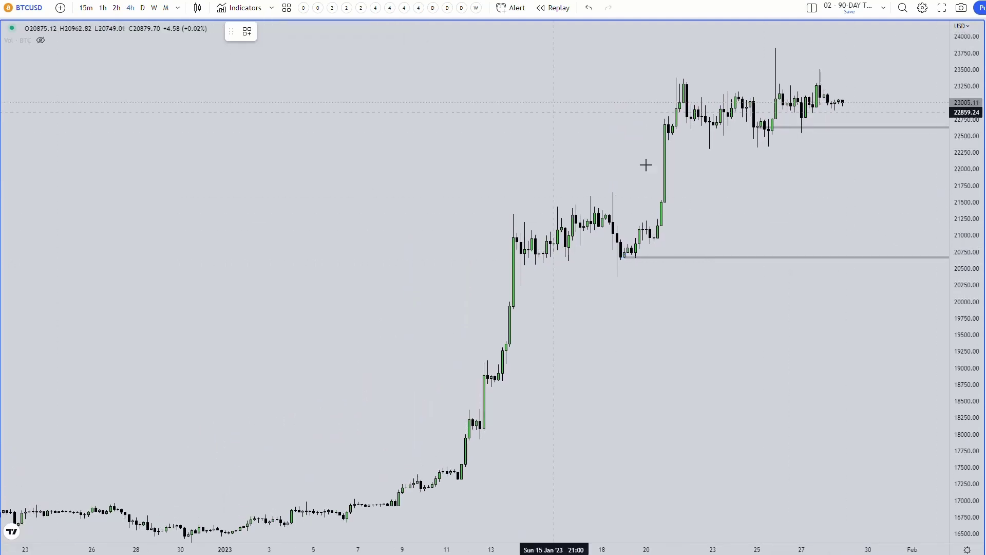
- Draw a Fibonacci from the 19 Jan low to the recent high, then box 0.618–0.786
mouse_move(624, 257)
left_mouse_down()
mouse_move(847, 79)
mouse_move(873, 84)
left_mouse_up()
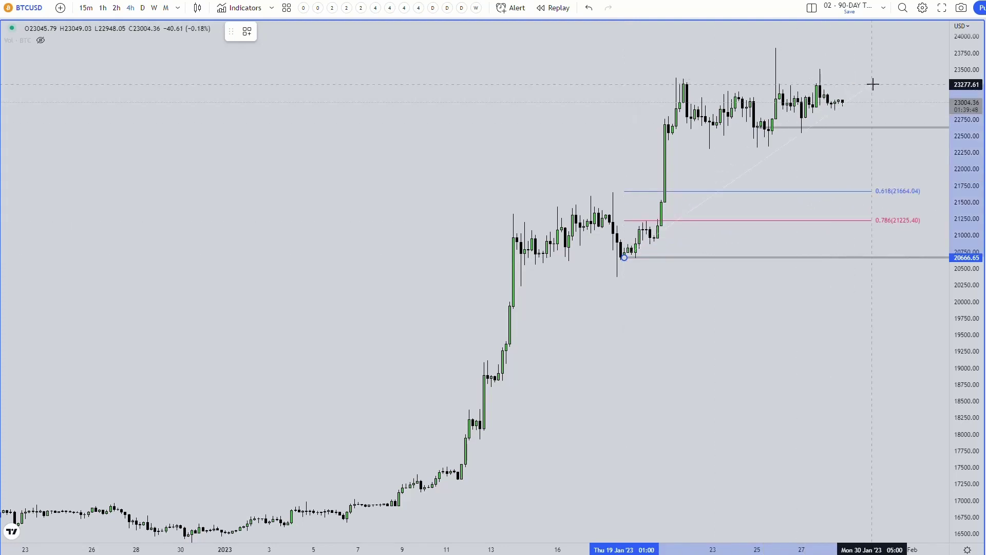
left_click_drag(873, 84, 872, 84)
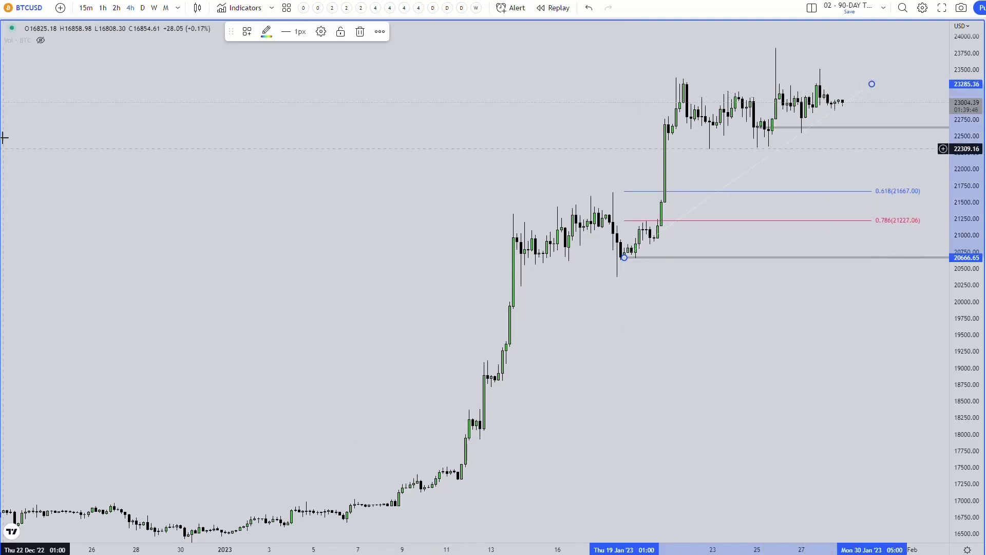
left_click(676, 174)
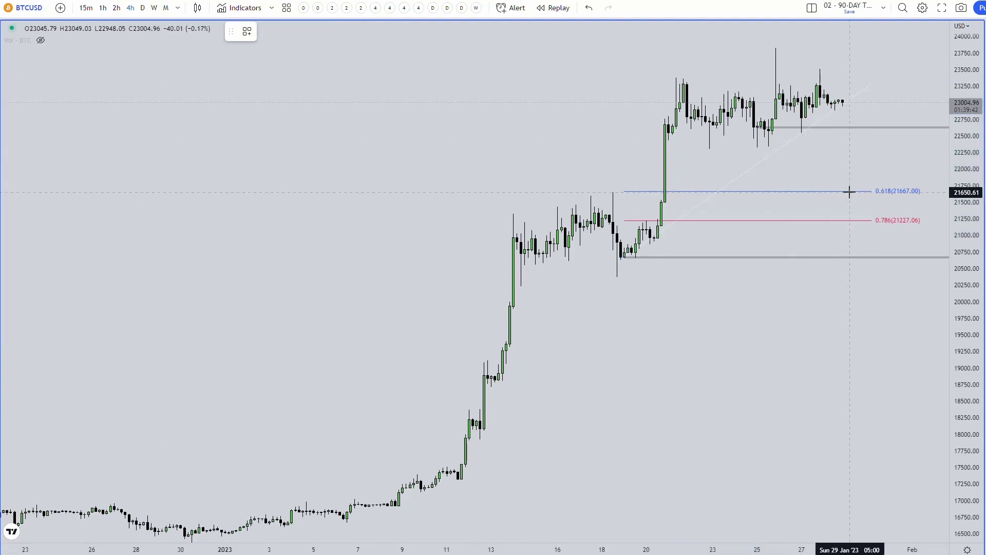
left_click_drag(849, 191, 890, 221)
- Apply the '003.2 - Target Box - 4H - Bull' template to the box and move the Fib low anchor to 6 Jan
left_click(247, 32)
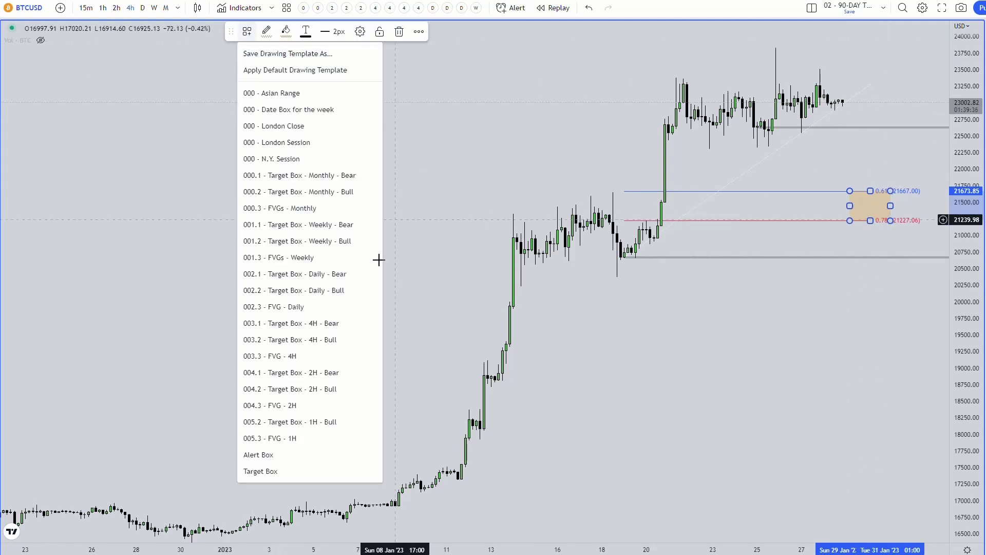
left_click(322, 340)
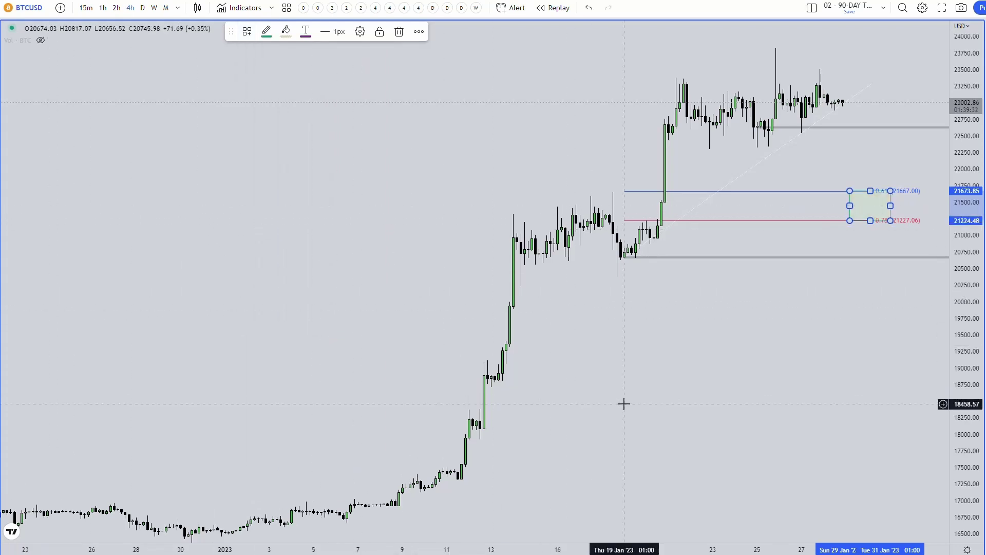
key("Escape")
mouse_move(624, 258)
left_mouse_down()
mouse_move(543, 400)
mouse_move(440, 488)
mouse_move(354, 538)
left_mouse_up()
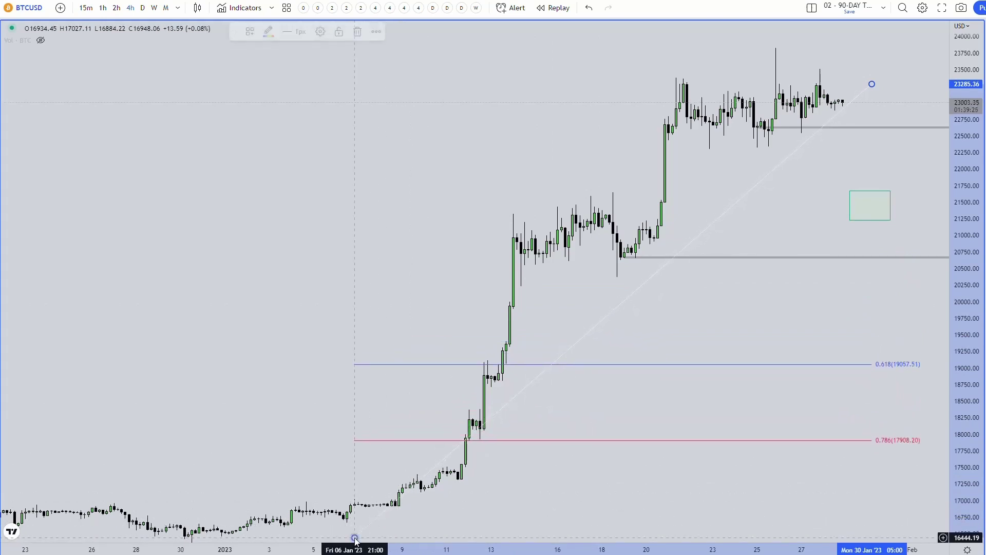
- Box the 19057.51–17908.20 zone, re-anchor the Fib at 11 Jan, and box 19598.56–18596.33
left_click(105, 120)
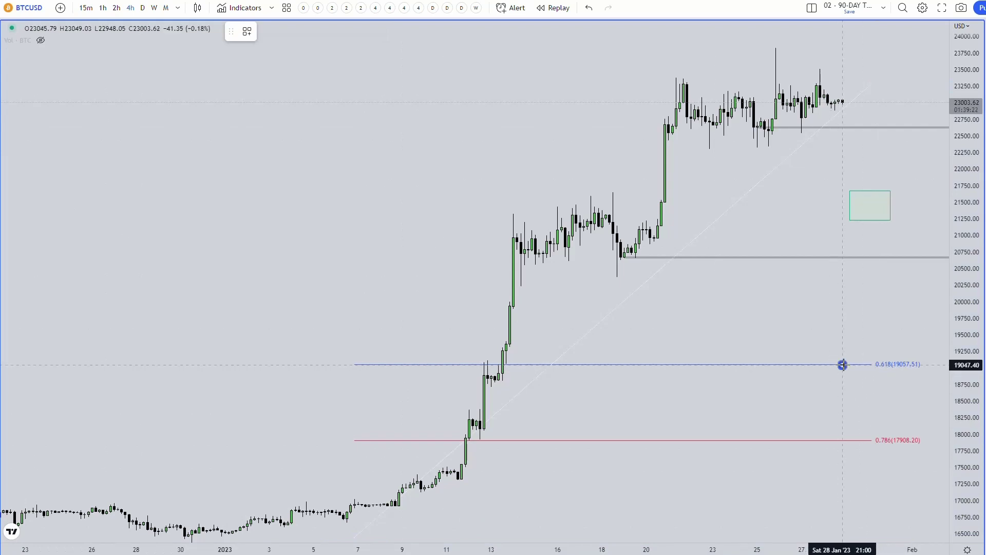
mouse_move(843, 364)
left_mouse_down()
mouse_move(889, 412)
mouse_move(898, 441)
left_mouse_up()
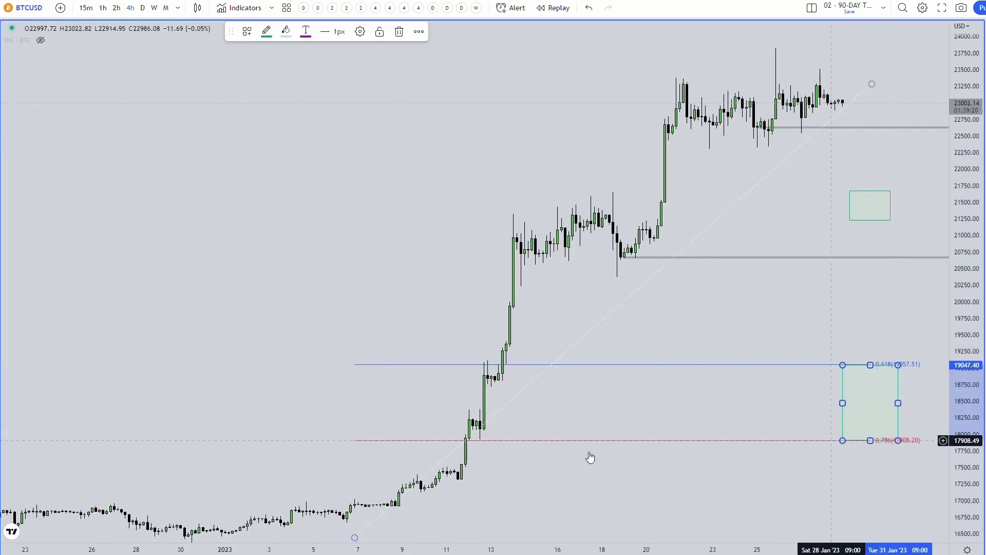
left_click_drag(356, 539, 461, 480)
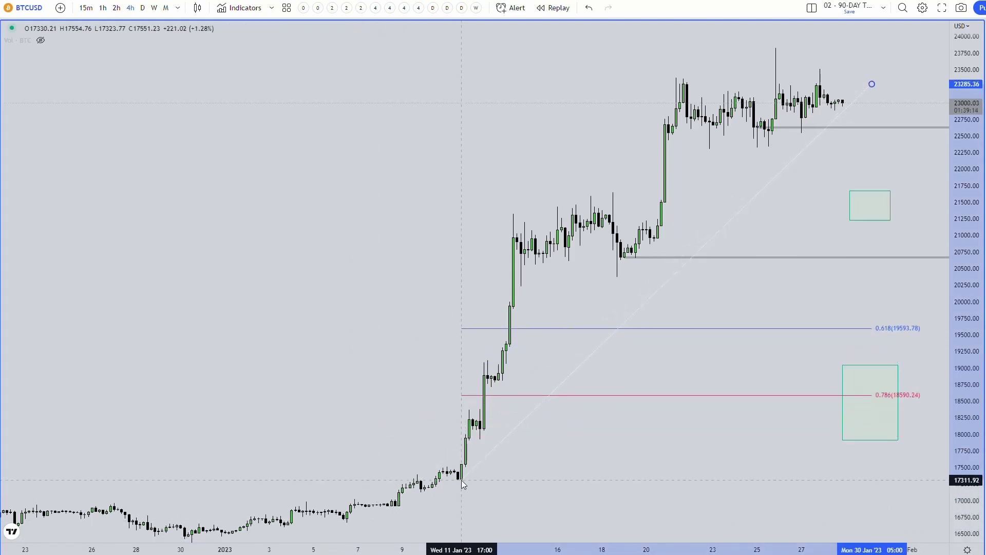
left_click_drag(461, 480, 461, 479)
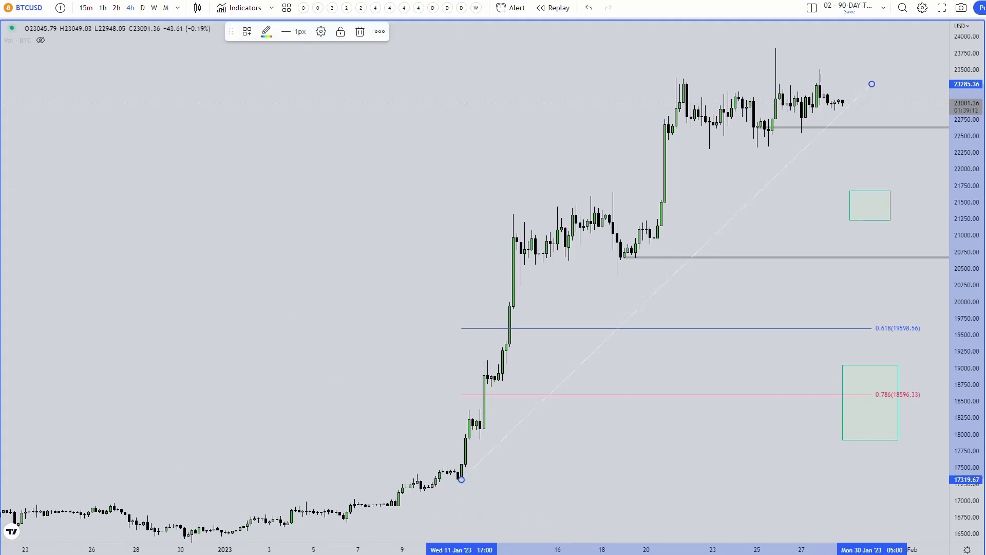
key("Escape")
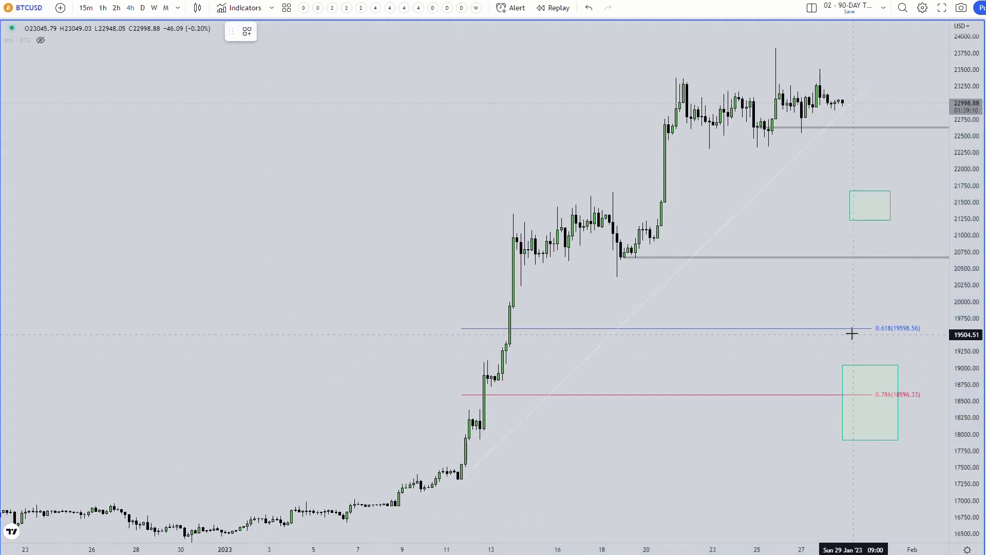
left_click_drag(847, 328, 890, 394)
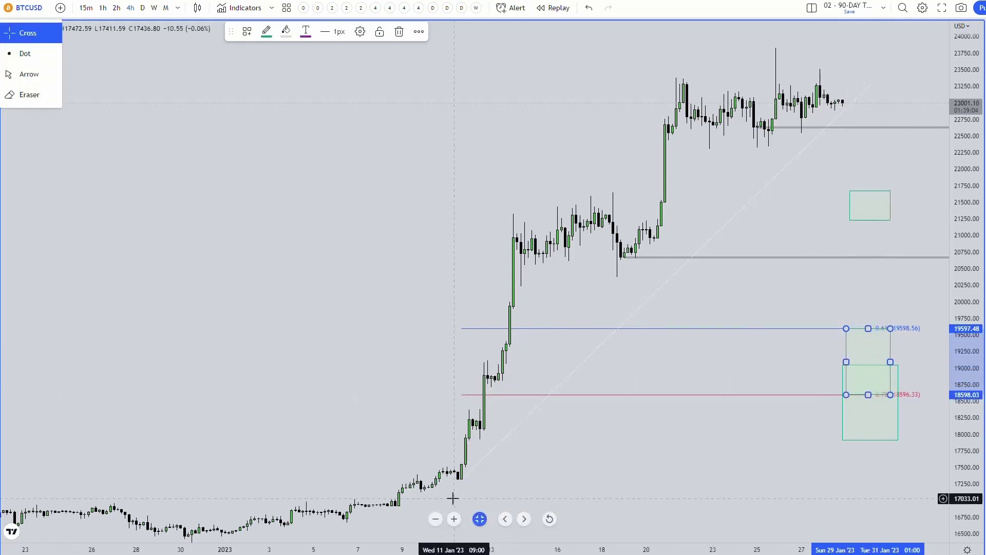
- Zoom in and pan so the January rally's 4-hour candles are centred and wider
left_click(376, 303)
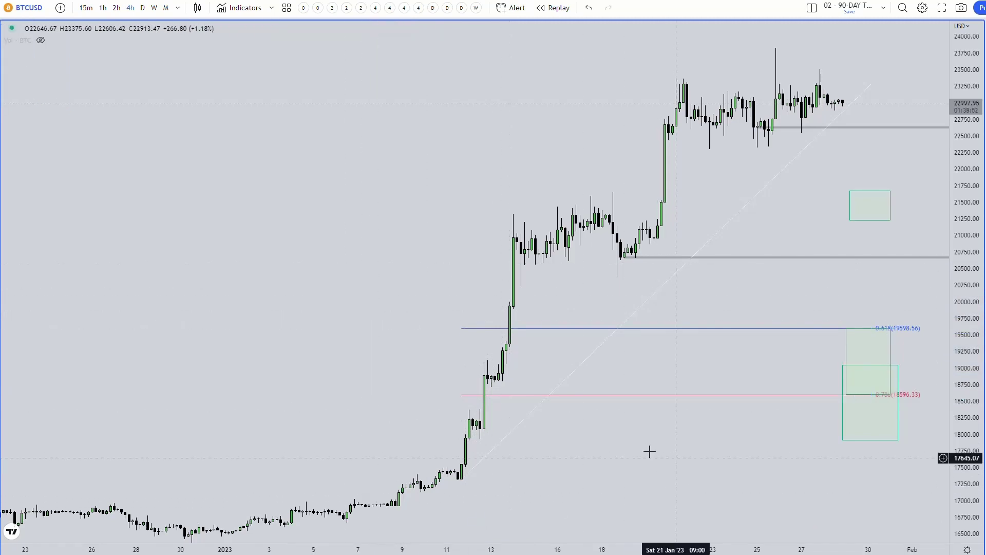
scroll(648, 452, "up", 3)
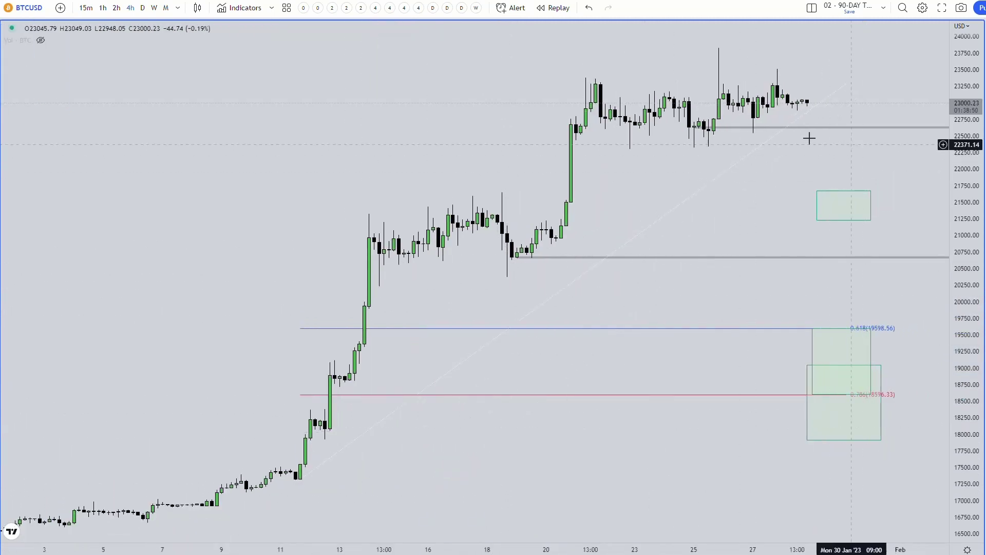
scroll(637, 362, "up", 1)
left_click_drag(578, 465, 620, 466)
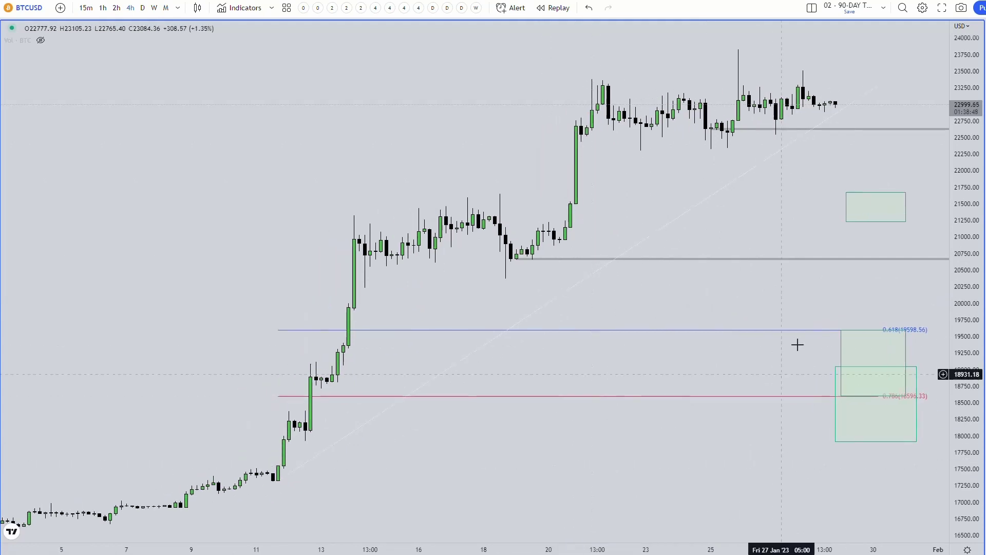
left_click_drag(759, 294, 709, 295)
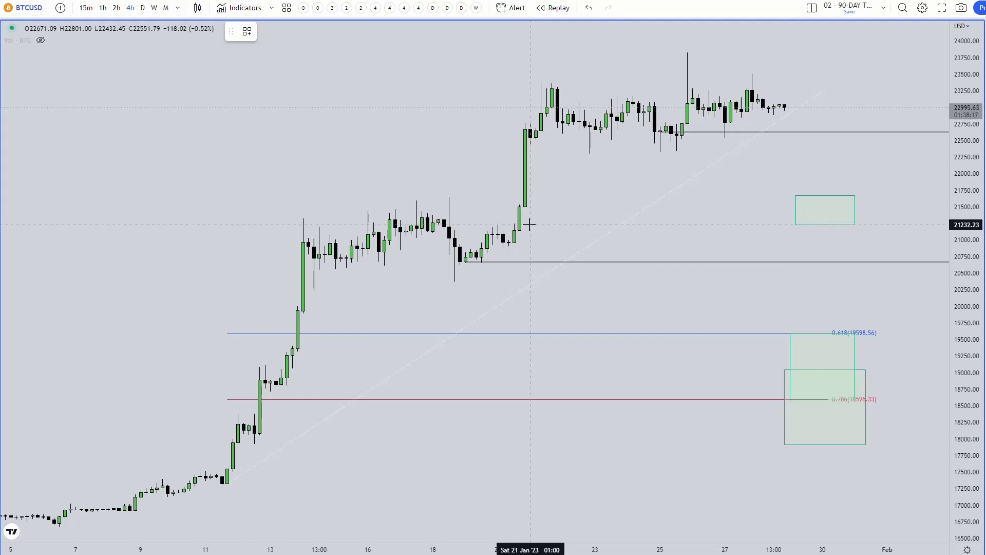
- Box the 4h gaps at 21255–21503, 19419–19884 and 18373–18706 with the '003.3 - FVG - 4H' template
mouse_move(530, 221)
left_mouse_down()
mouse_move(694, 205)
mouse_move(877, 206)
left_mouse_up()
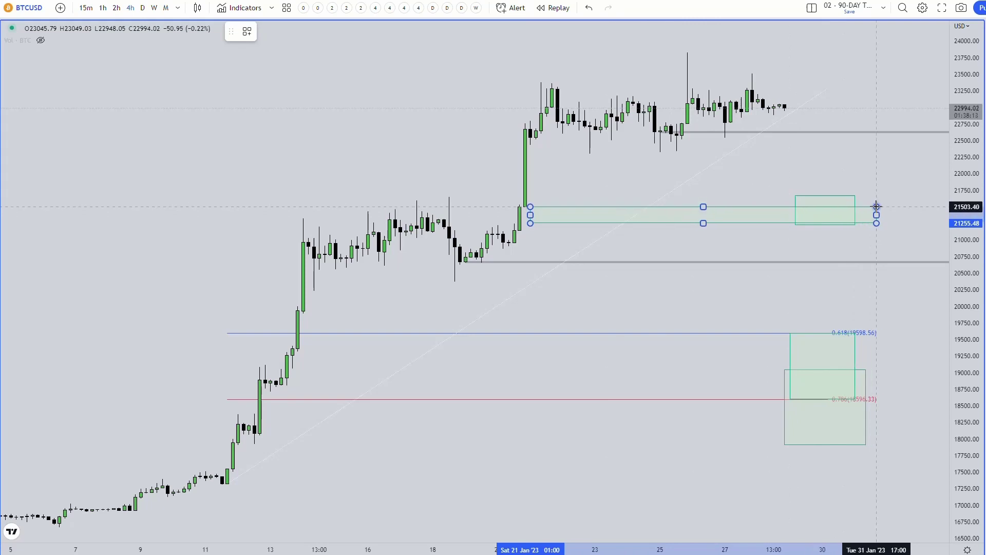
left_click(249, 35)
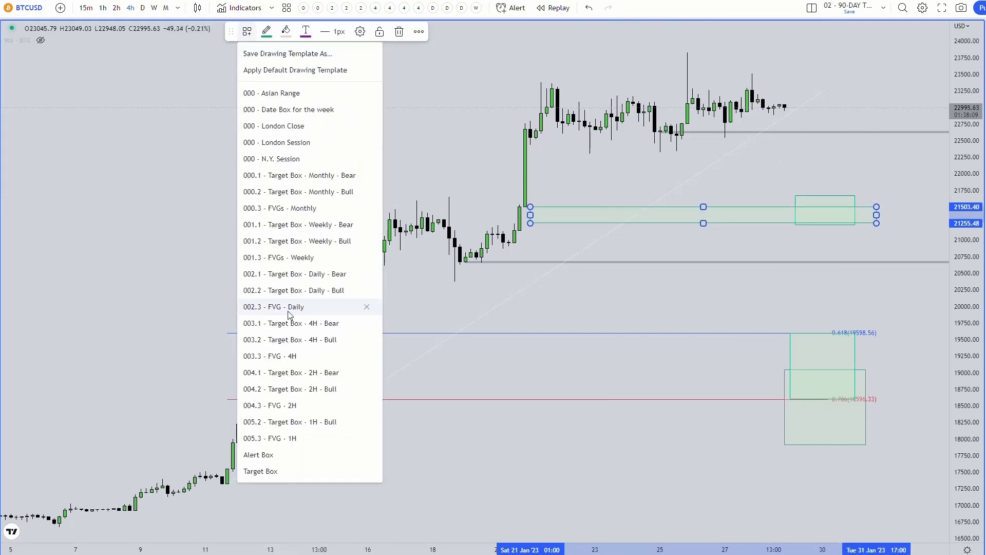
left_click(296, 356)
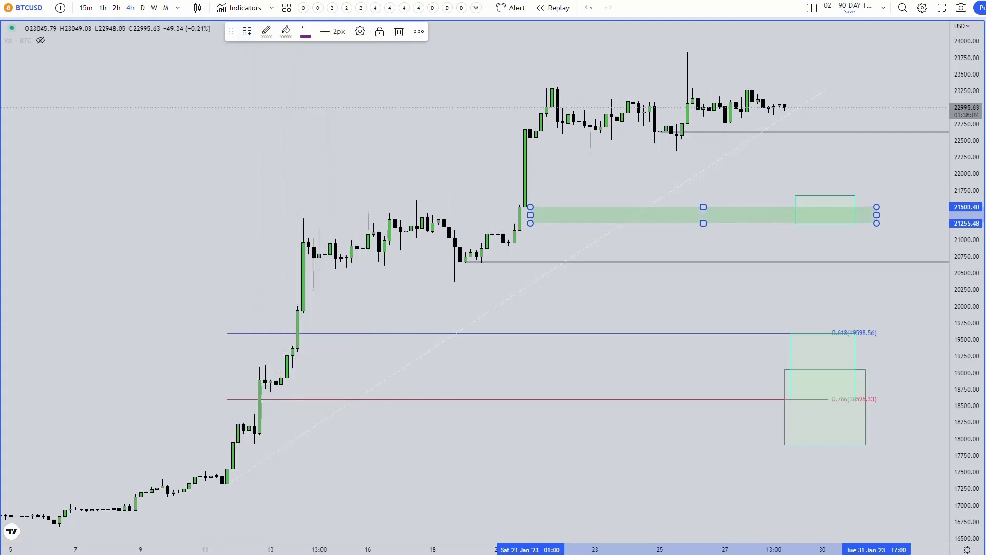
left_click(260, 113)
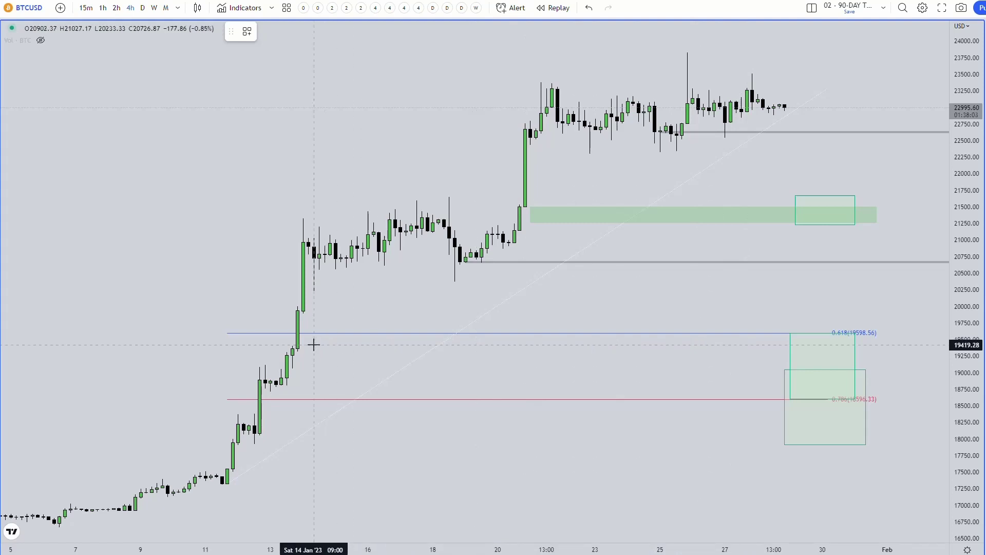
left_click_drag(313, 345, 887, 314)
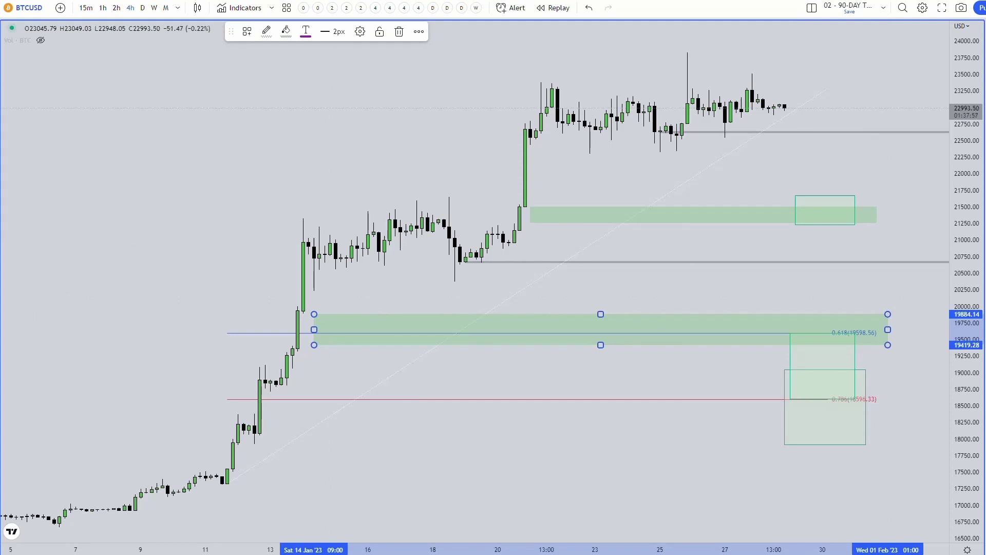
left_click(330, 307)
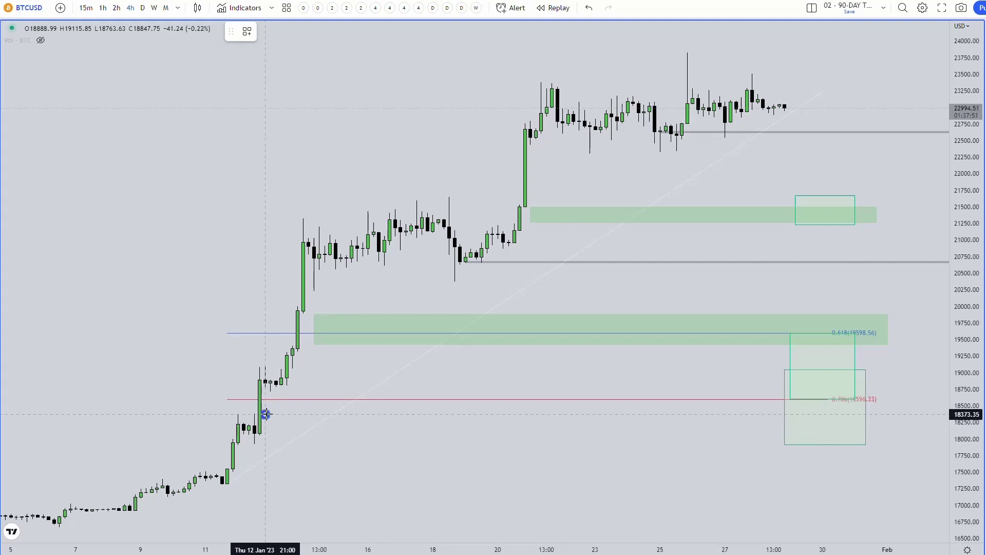
mouse_move(265, 414)
left_mouse_down()
mouse_move(356, 396)
mouse_move(876, 392)
left_mouse_up()
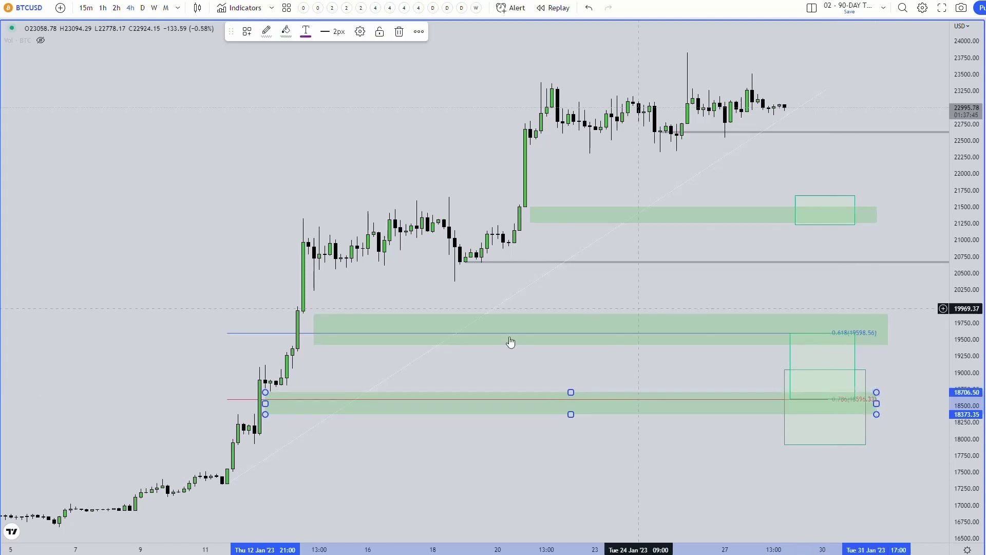
left_click(275, 46)
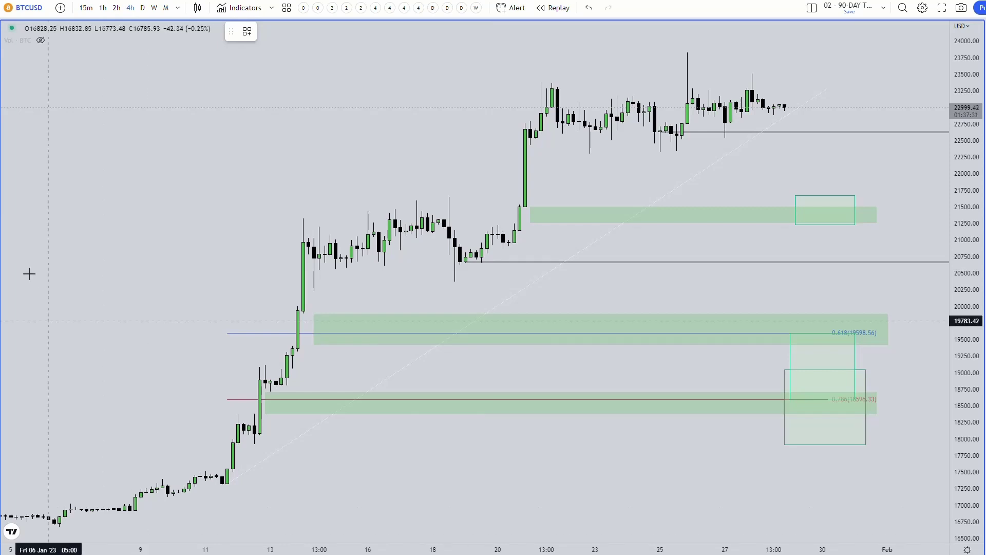
- Switch to daily candles and compress the price scale to roughly 14000–27000
left_click(143, 8)
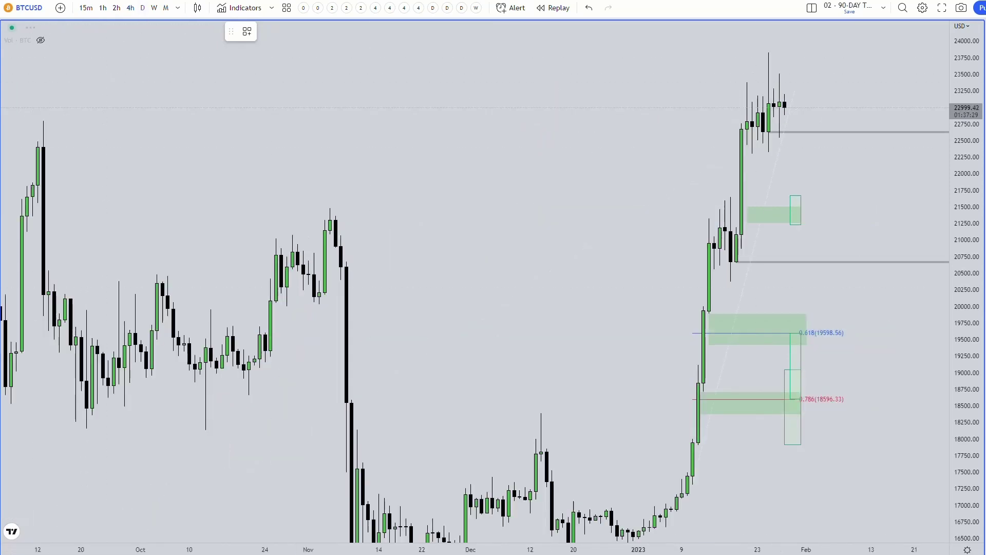
left_click_drag(972, 299, 971, 308)
scroll(843, 339, "up", 3)
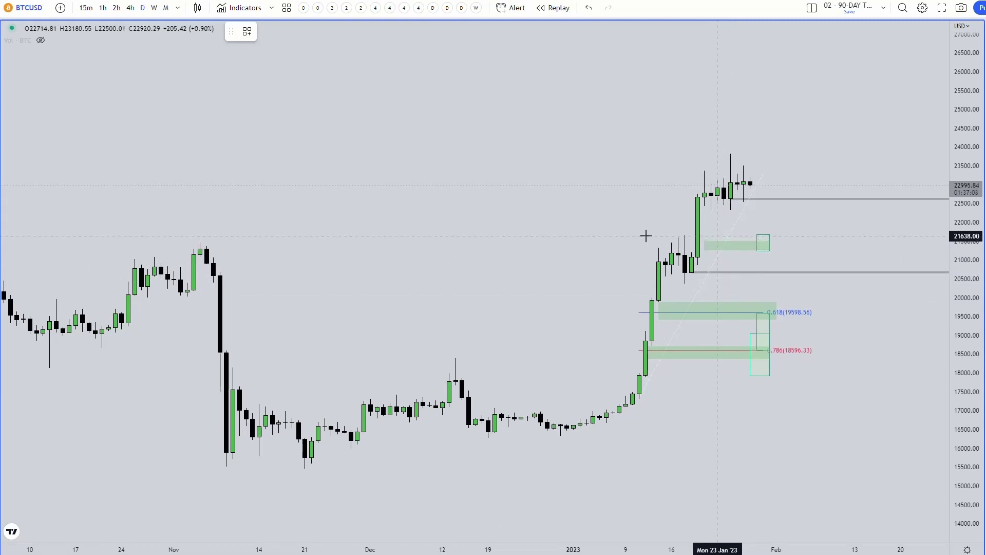
- Place a ray at the 22293.04 low and apply the dotted daily wicks template
left_click(711, 211)
left_click(247, 31)
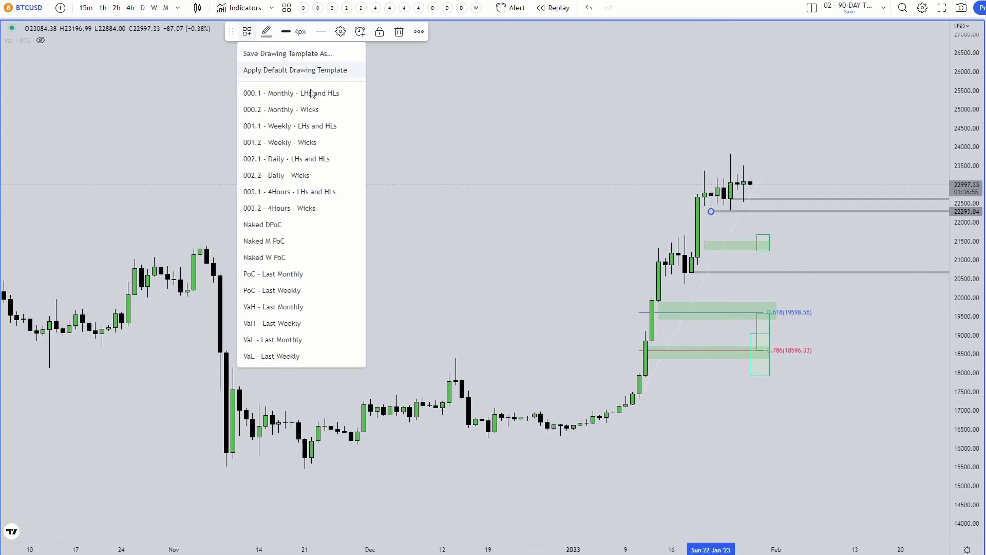
left_click(291, 177)
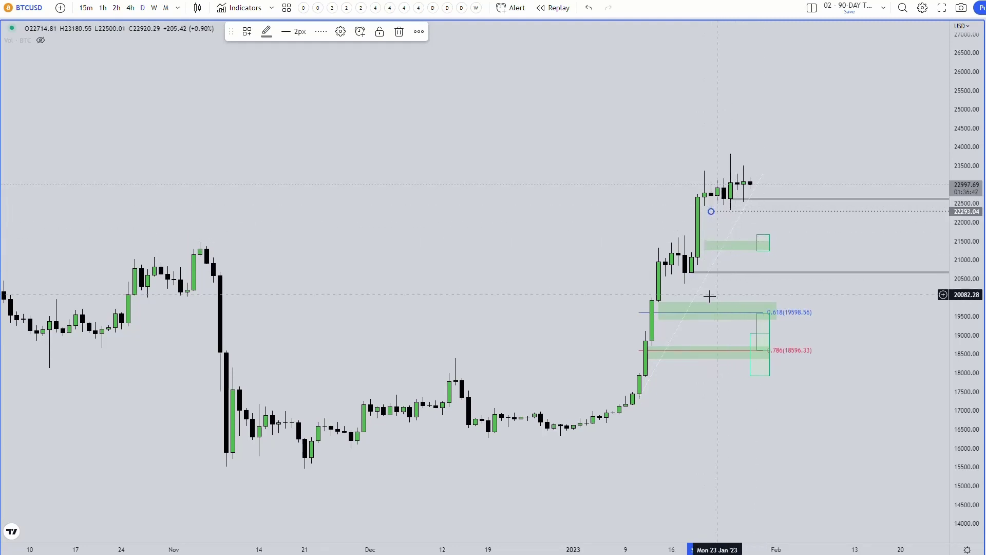
key("Escape")
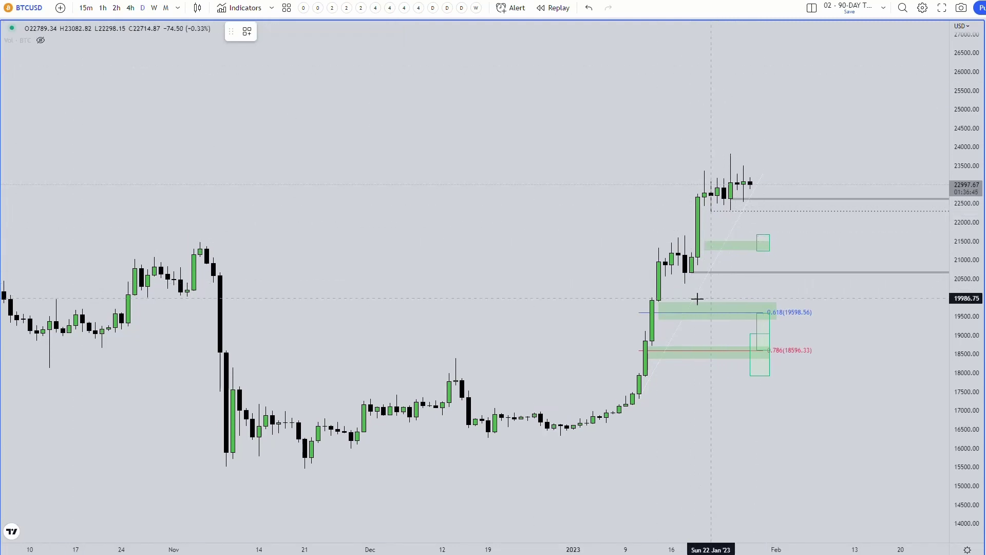
- Add a second horizontal ray at the 18 Jan low, 20382.51
left_click(685, 283)
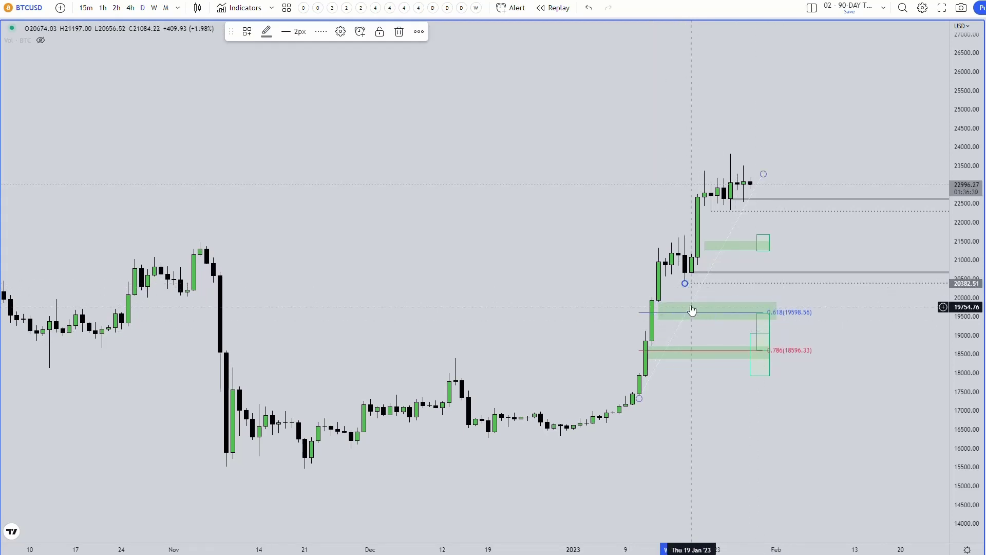
left_click(660, 305)
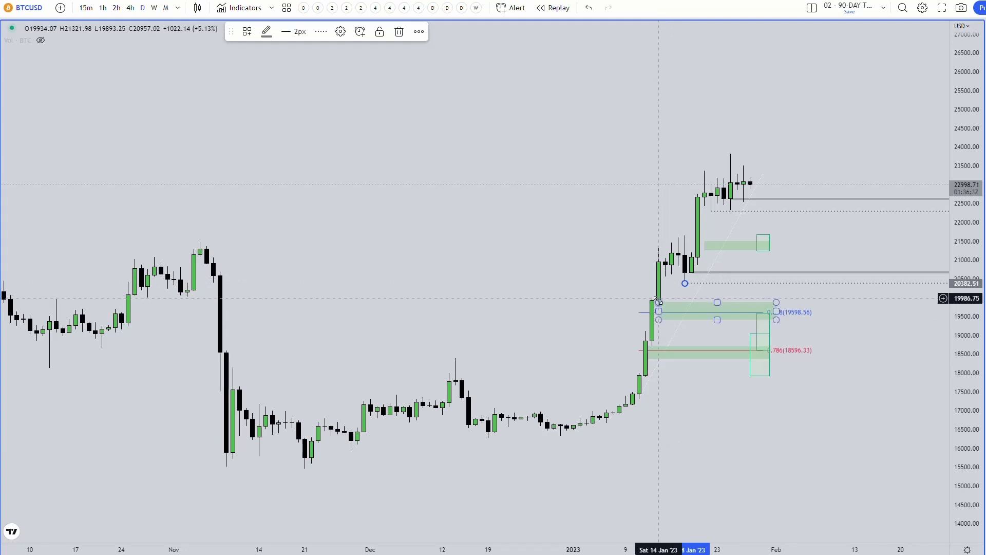
left_click(640, 326)
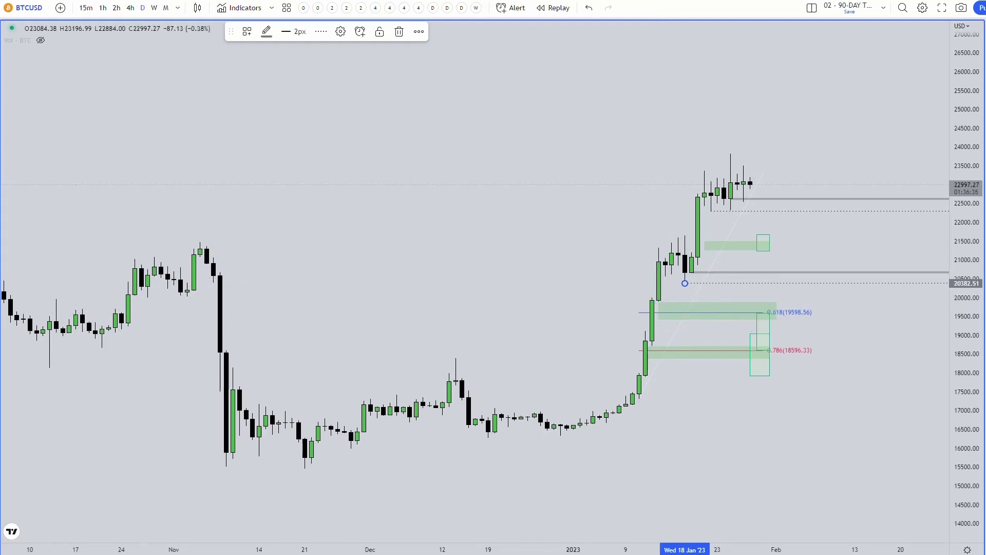
key("Escape")
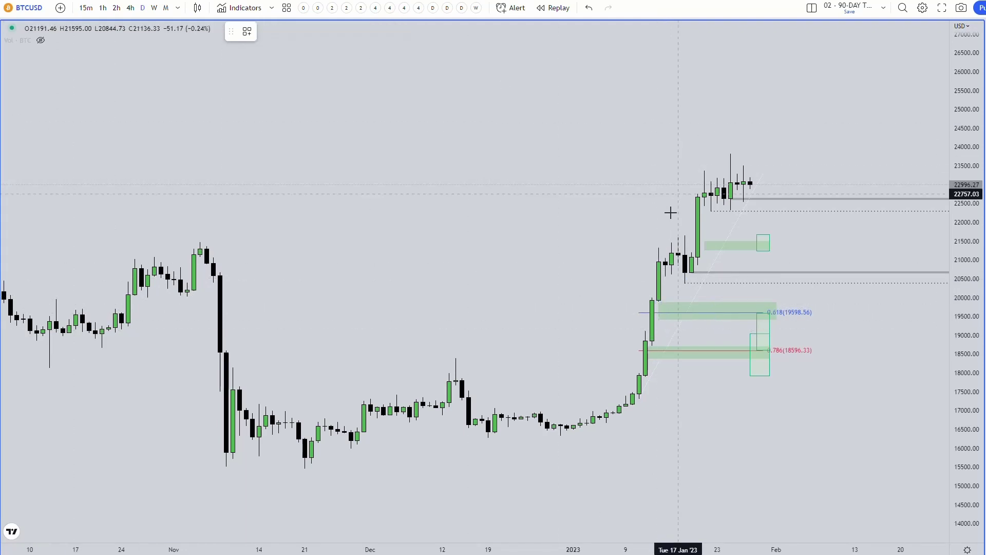
- Draw a box over the 20000–20505 daily gap styled with the '002.3 - FVG - Daily' template
left_click(665, 298)
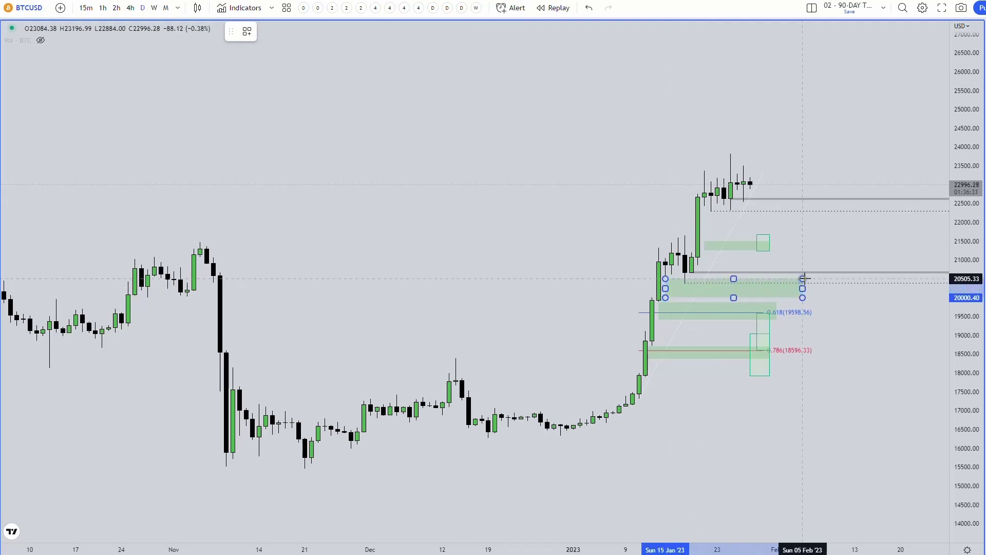
left_click(802, 278)
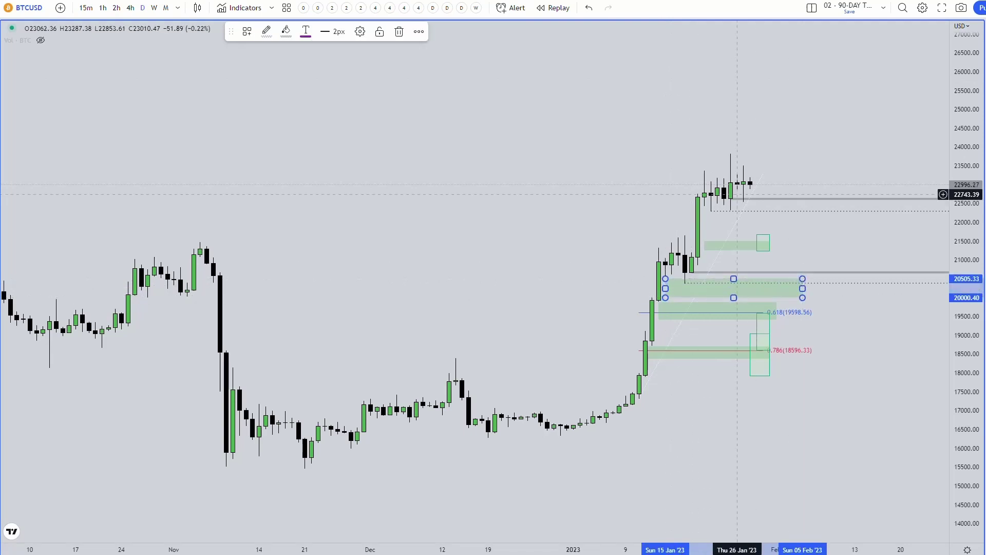
left_click(248, 32)
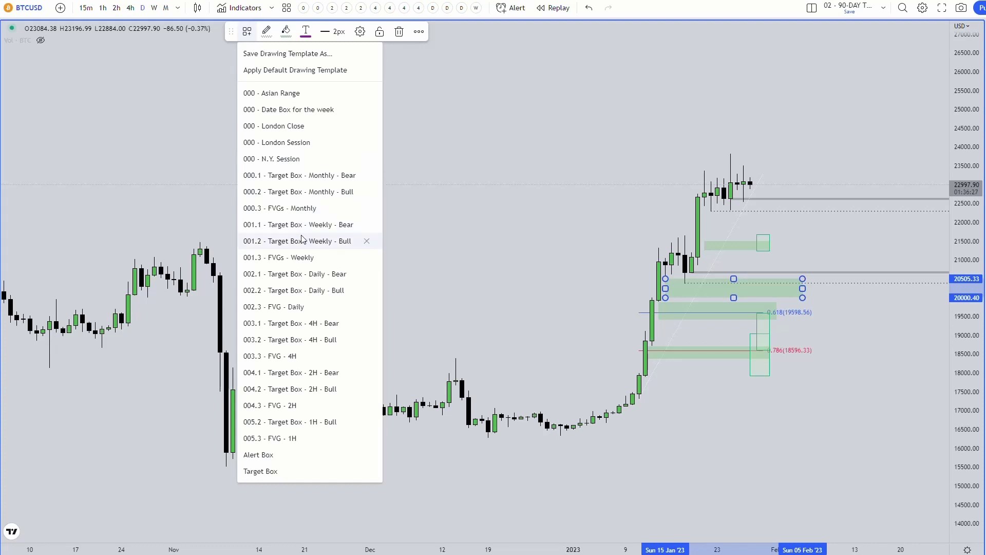
left_click(301, 313)
left_click(480, 277)
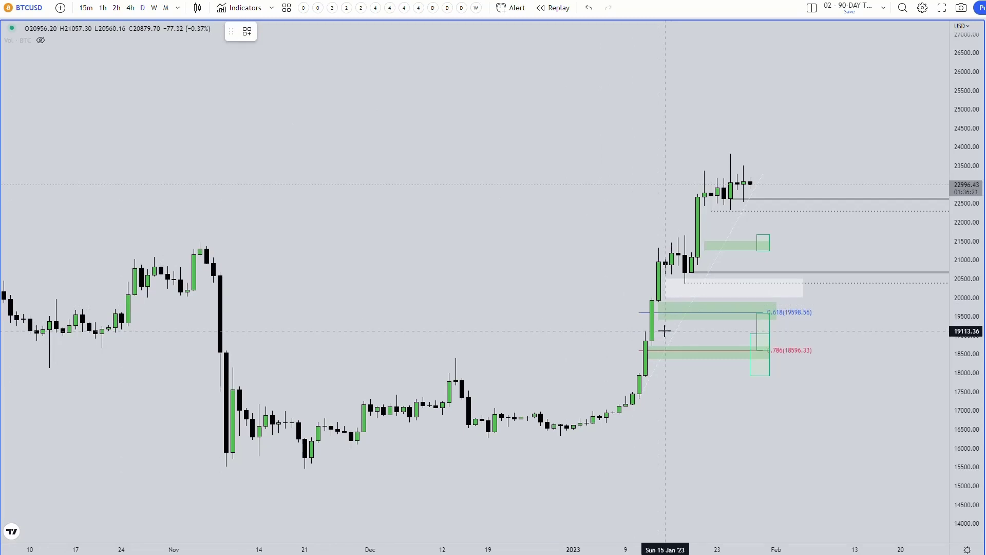
- Draw a second white box over the 19110–19860 gap
left_click_drag(663, 331, 694, 317)
left_click_drag(758, 306, 790, 302)
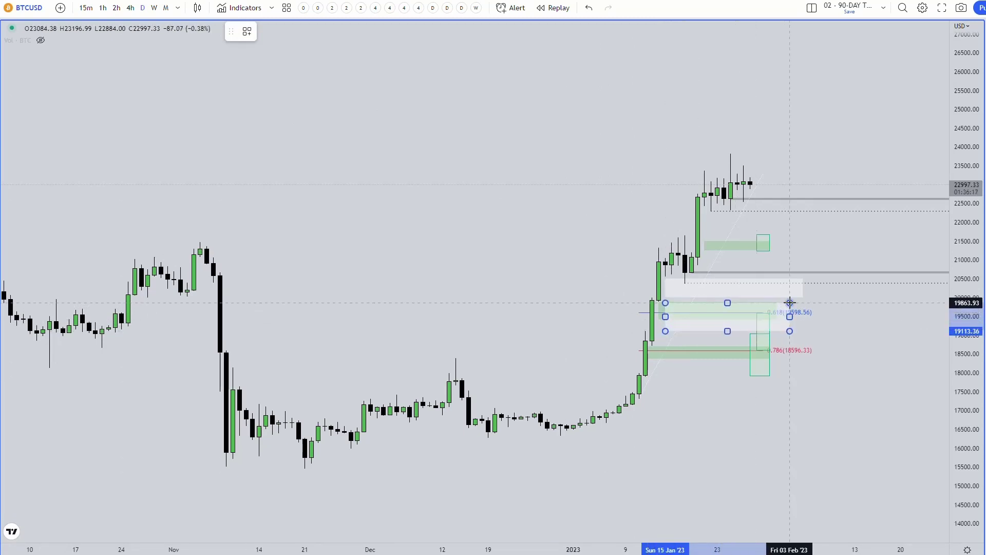
left_click(456, 284)
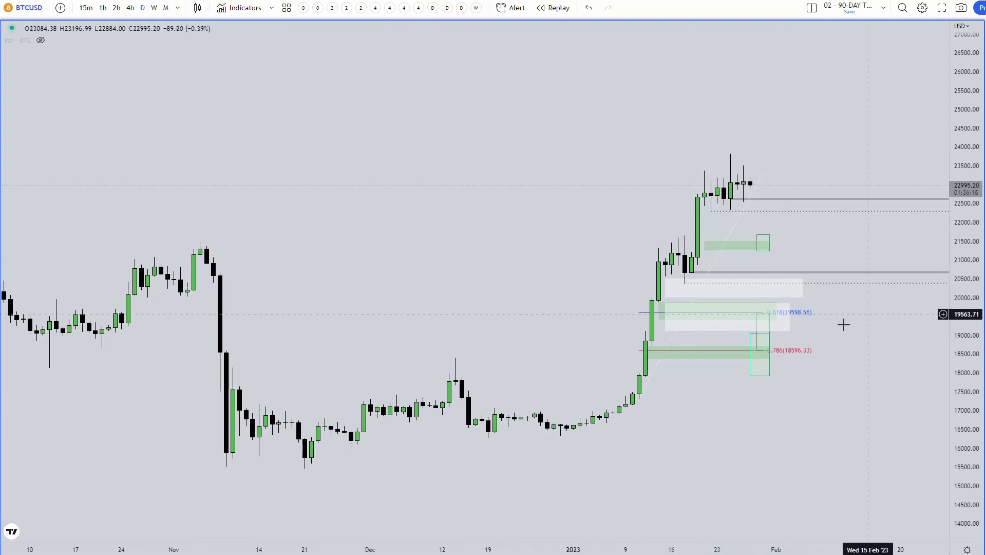
- Clone the white box into a third box spanning about 18020–18730
left_click(750, 285)
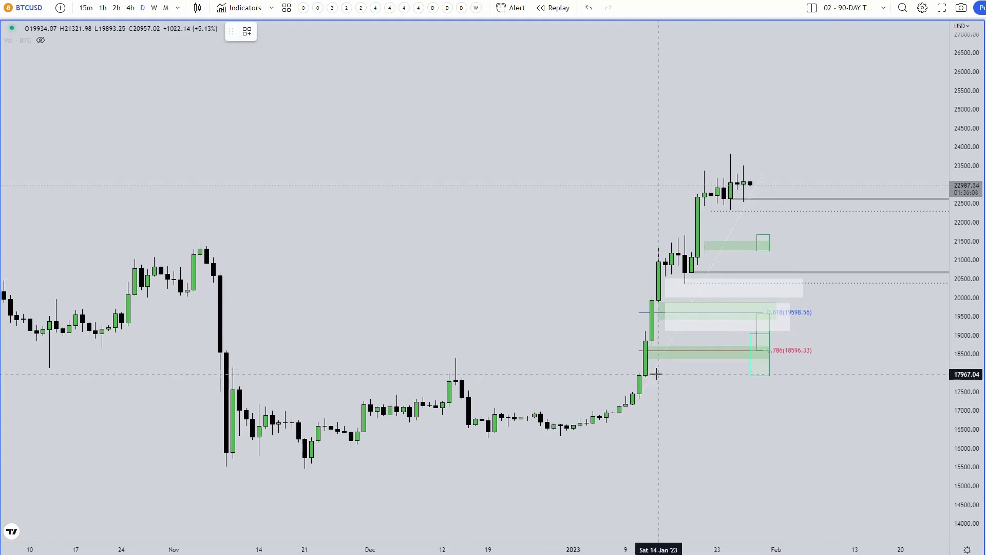
key("alt+shift+r")
left_click_drag(659, 372, 808, 345)
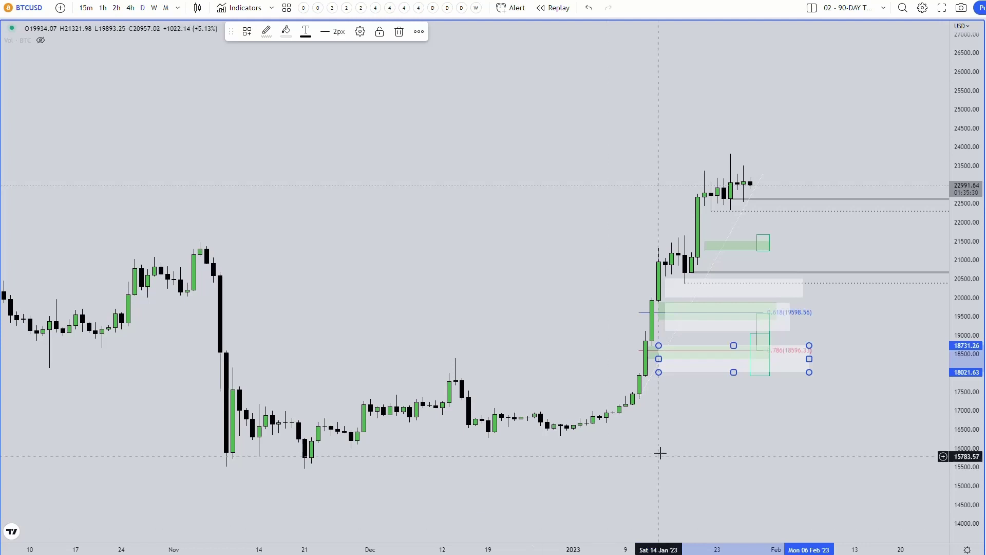
scroll(660, 452, "down", 3)
scroll(661, 452, "down", 1)
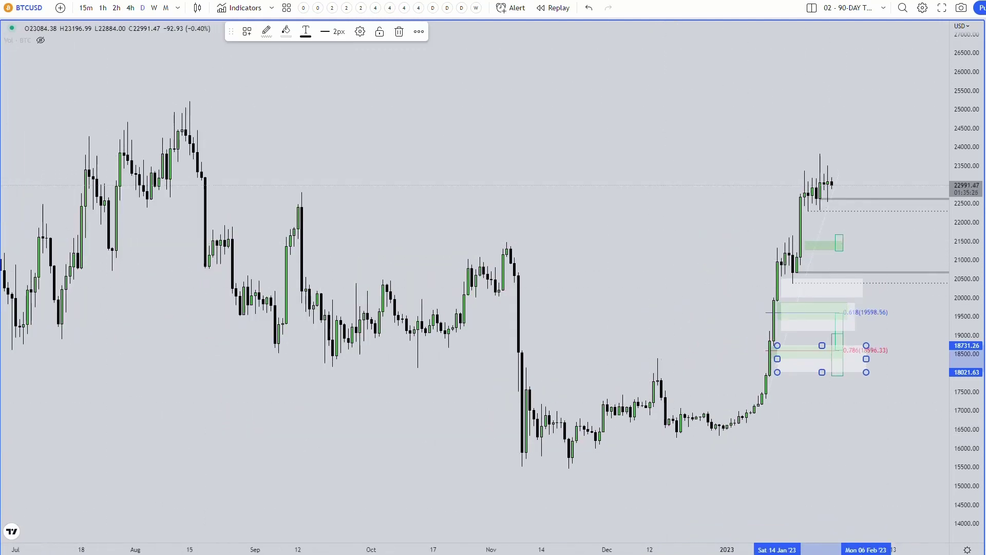
- Place horizontal rays at the 23835.12 January high and the 25199.79 August 2022 high
left_click(906, 106)
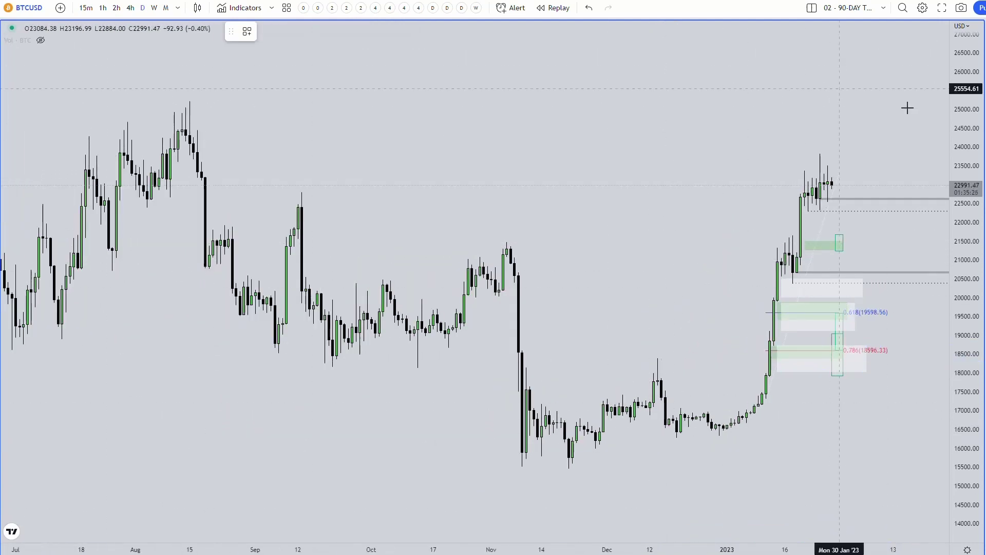
left_click(820, 153)
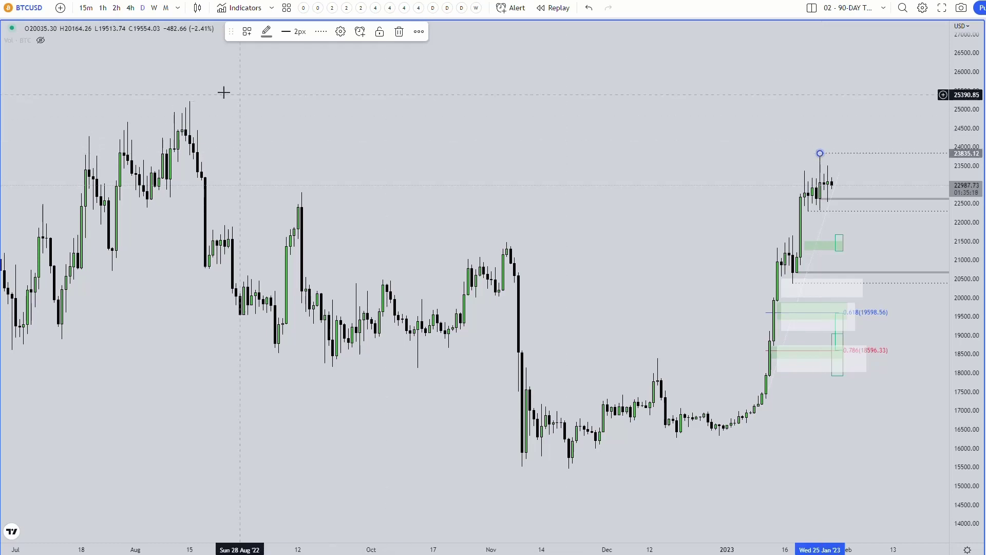
left_click(42, 65)
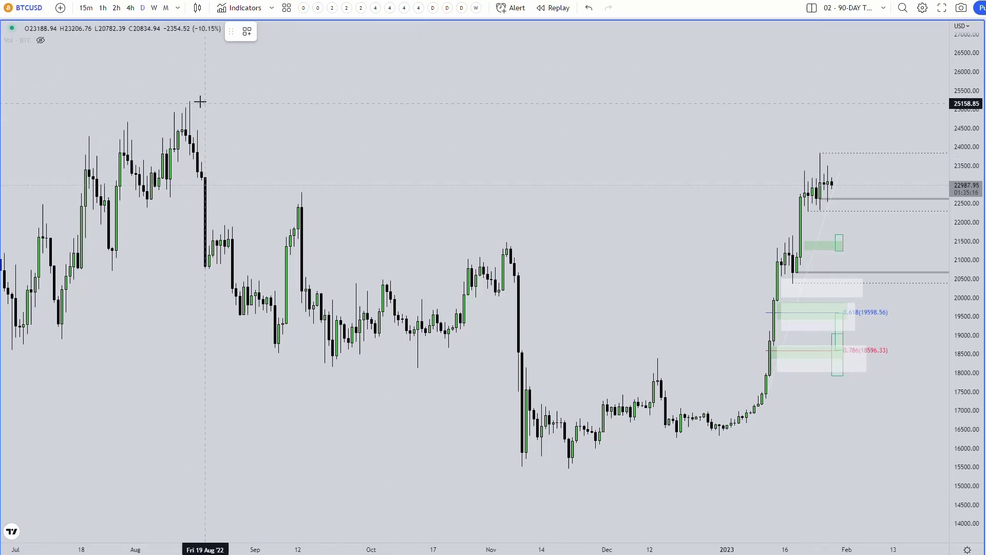
left_click(189, 102)
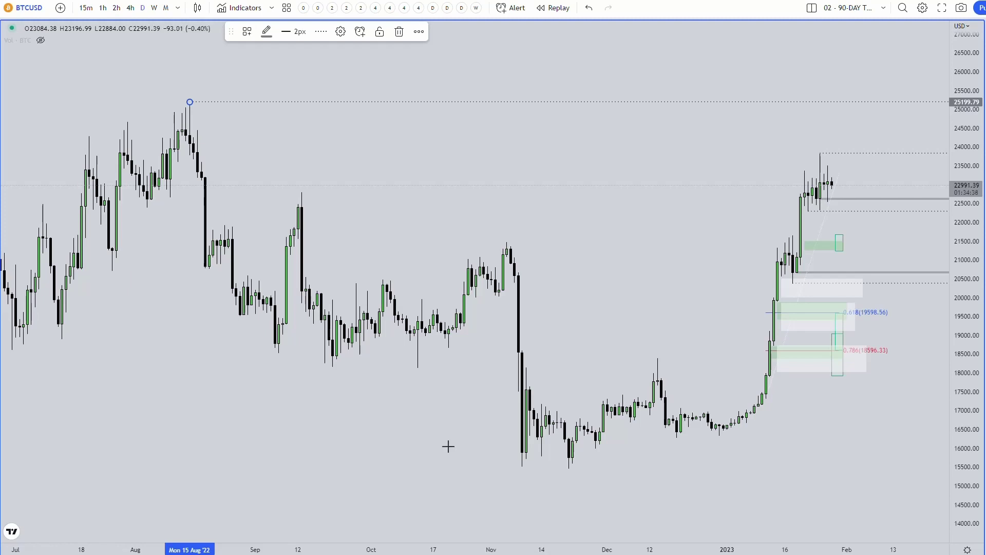
left_click_drag(974, 303, 974, 331)
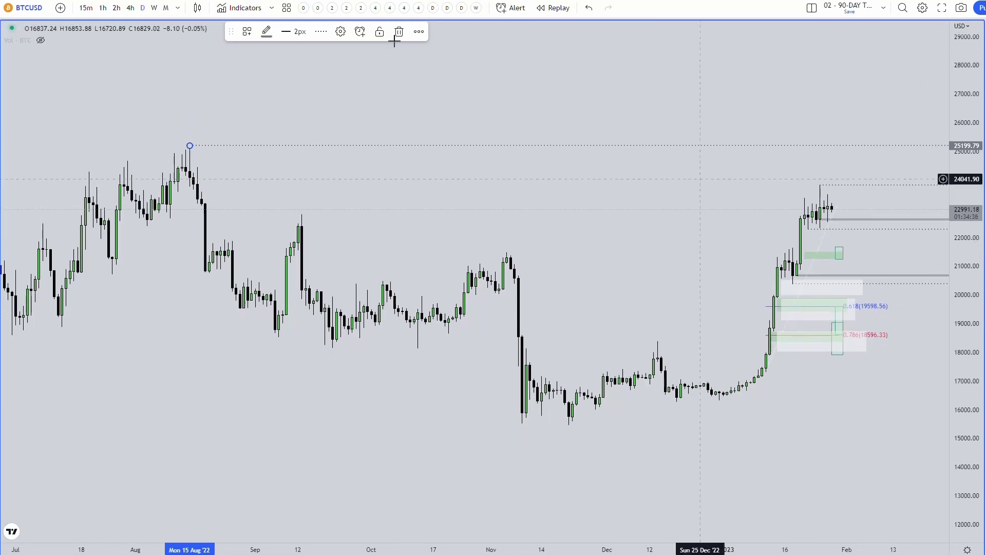
- On the weekly chart, restyle the 23835.12 ray with the '001.2 - Weekly - Wicks' template
left_click(154, 8)
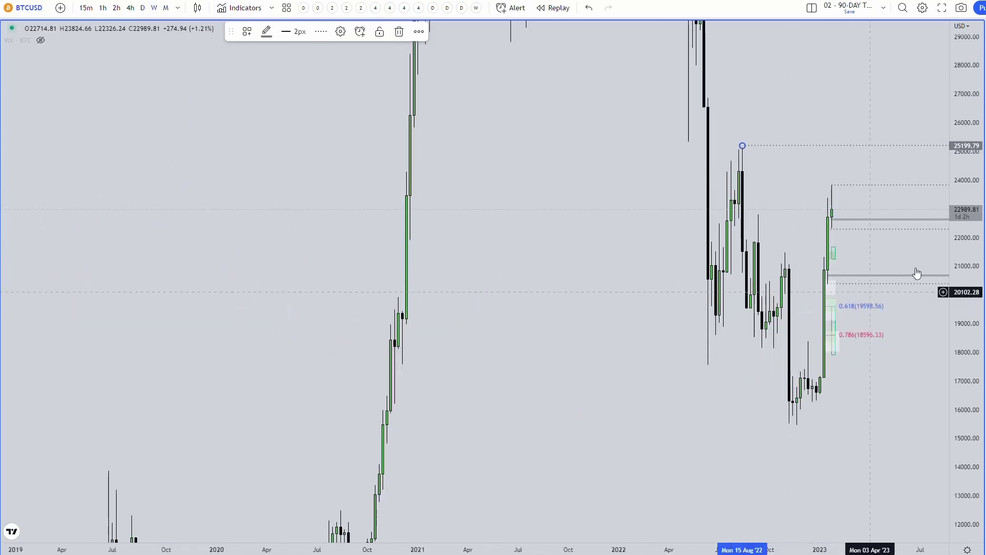
scroll(875, 288, "up", 5)
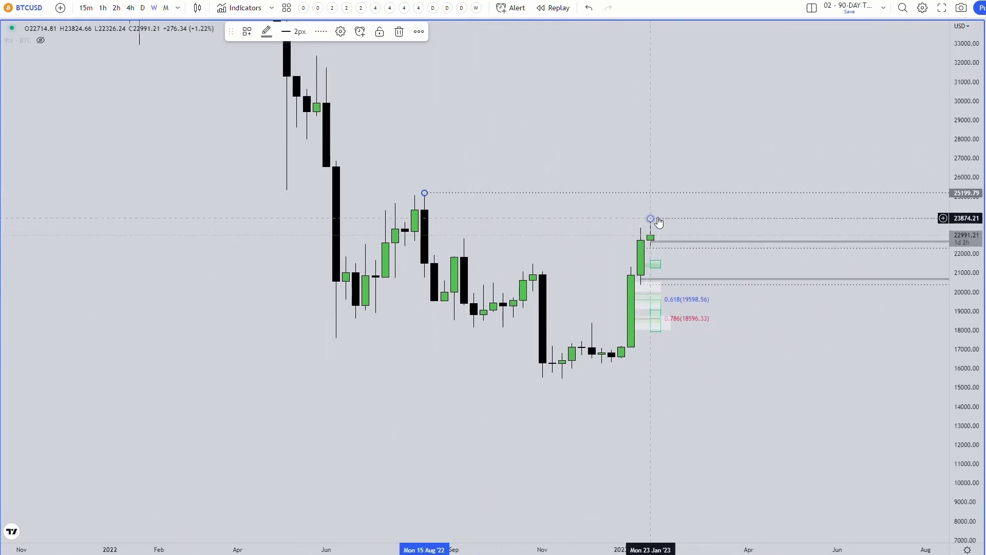
left_click(657, 220)
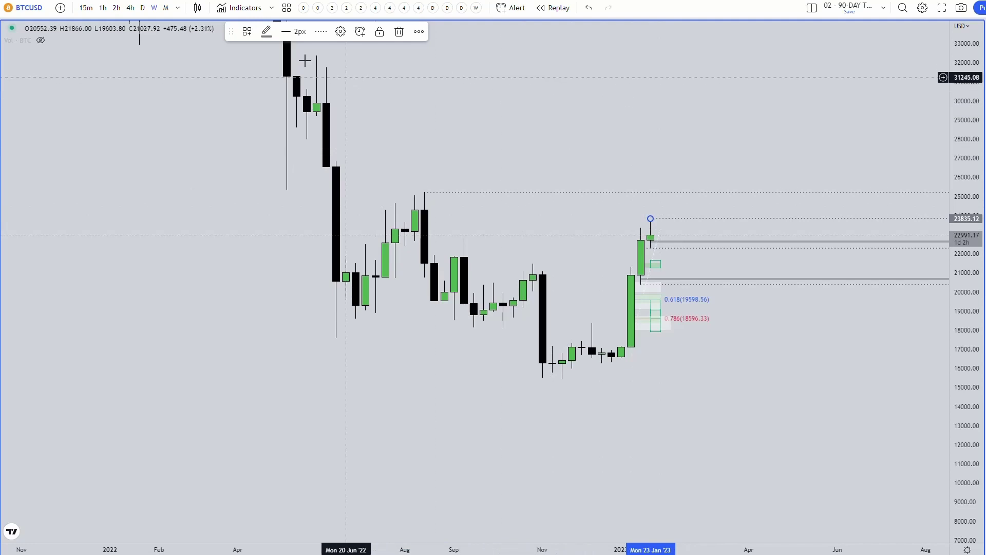
left_click(247, 31)
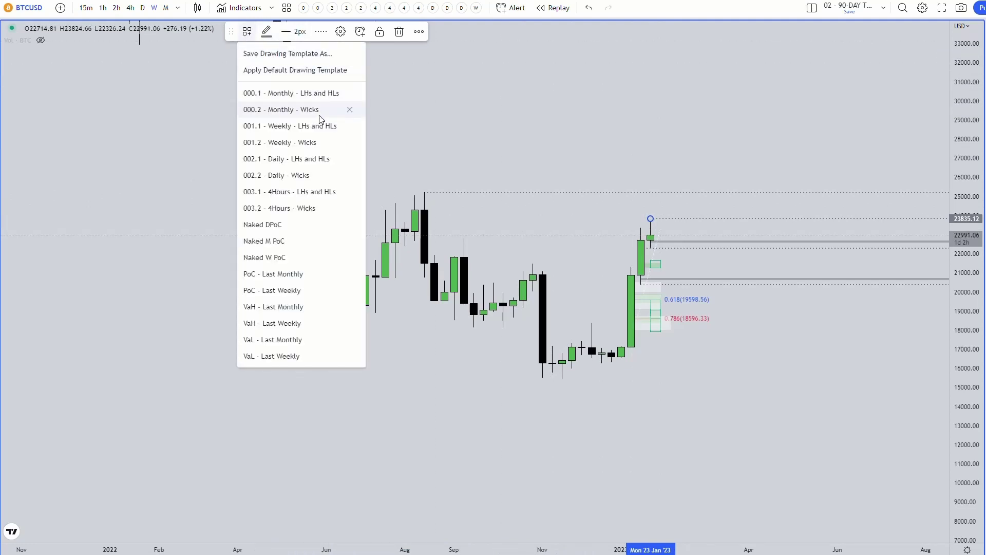
left_click(311, 144)
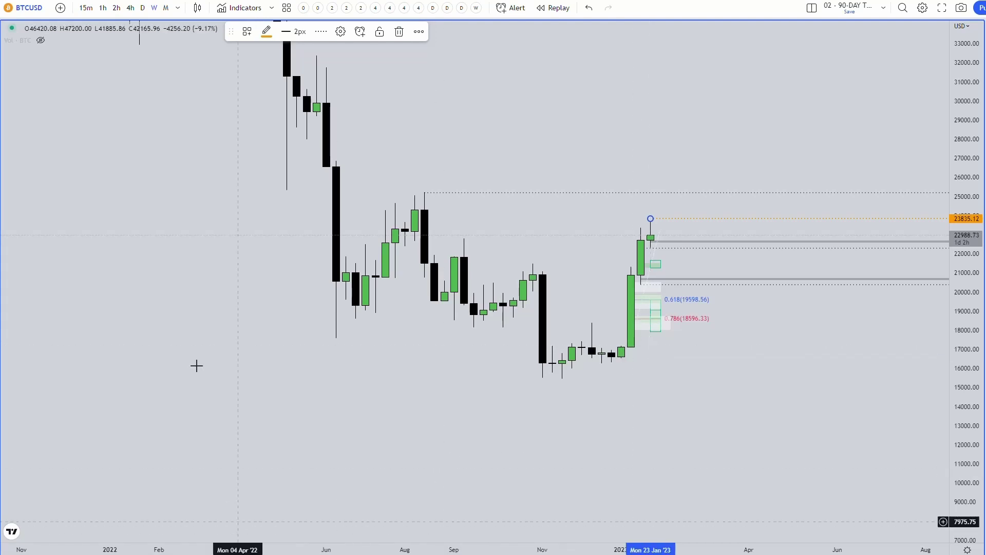
- Switch BTCUSD to 4h candles and zoom on the January 2023 rally, prices about 16500–24000
left_click(131, 7)
scroll(683, 249, "down", 10)
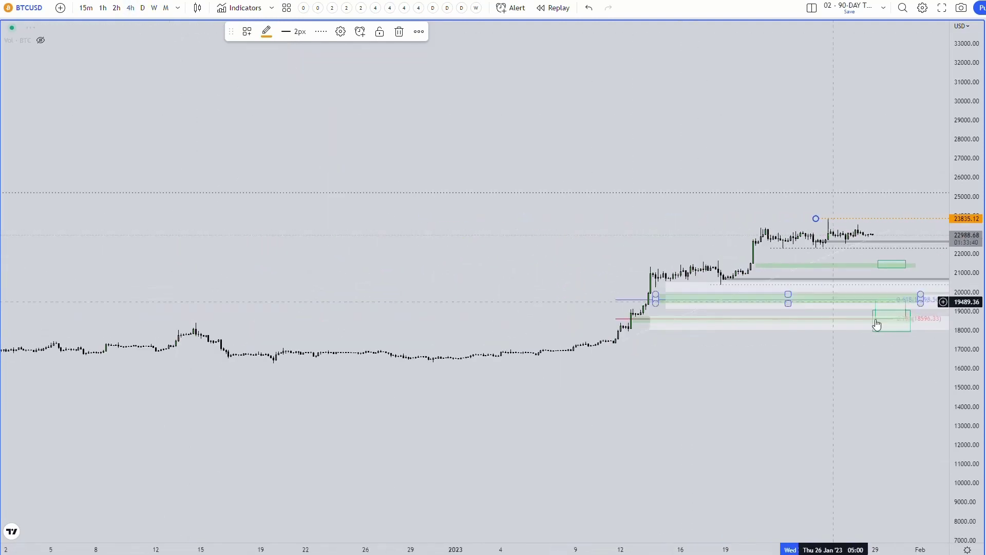
left_click_drag(967, 377, 966, 437)
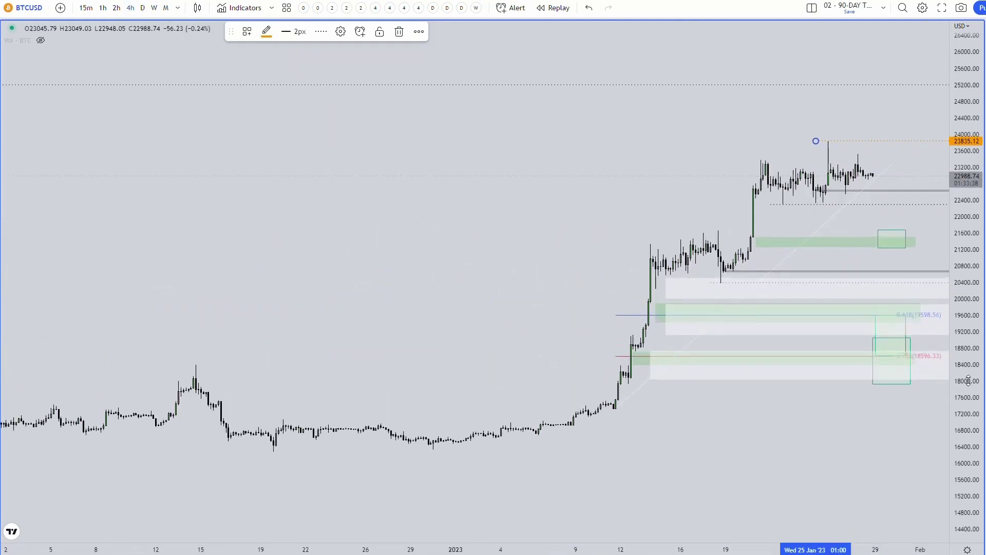
scroll(762, 451, "up", 5)
left_click_drag(960, 324, 960, 365)
scroll(839, 399, "down", 1)
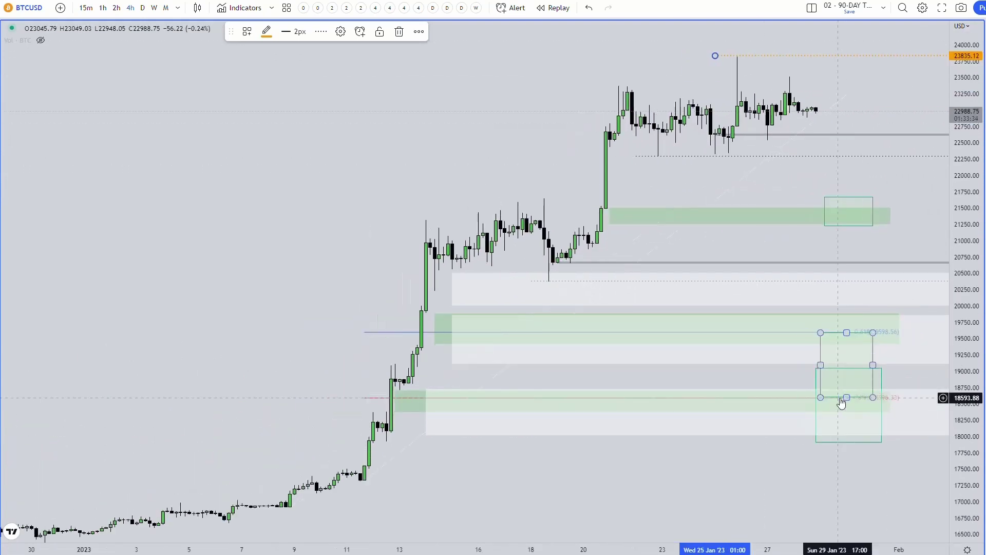